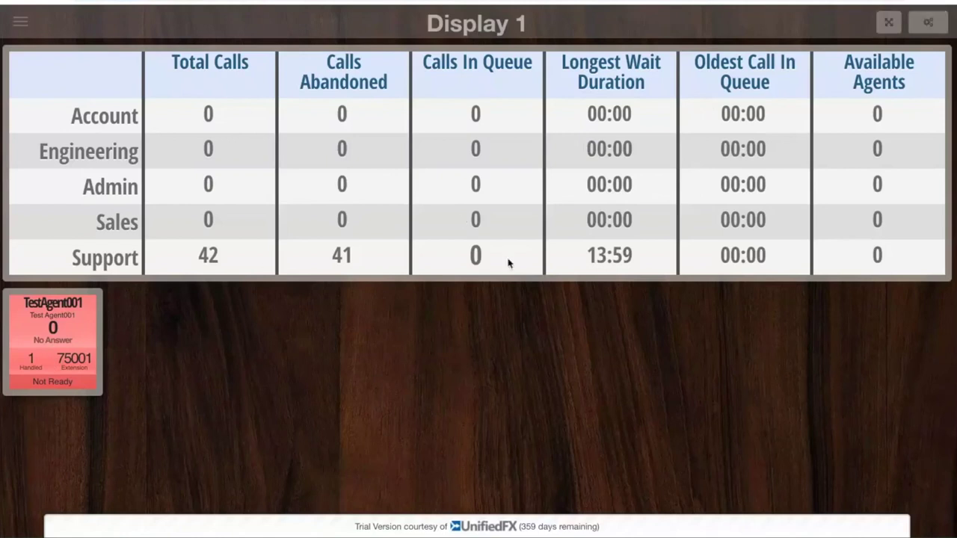
Open Display 1 for editing and choose Alert Sound.mp3 as the thresholds audio alert after checking the upload option
left_click(930, 23)
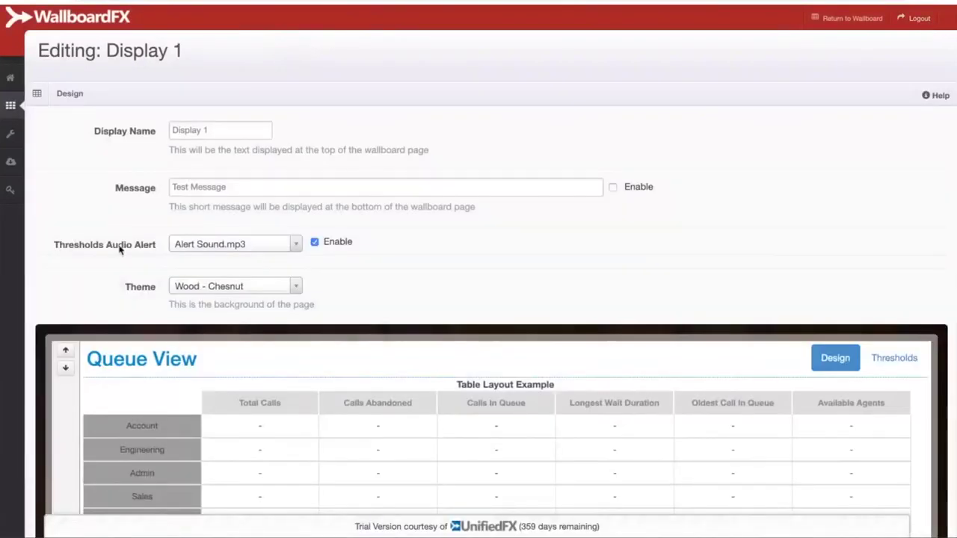
left_click(285, 250)
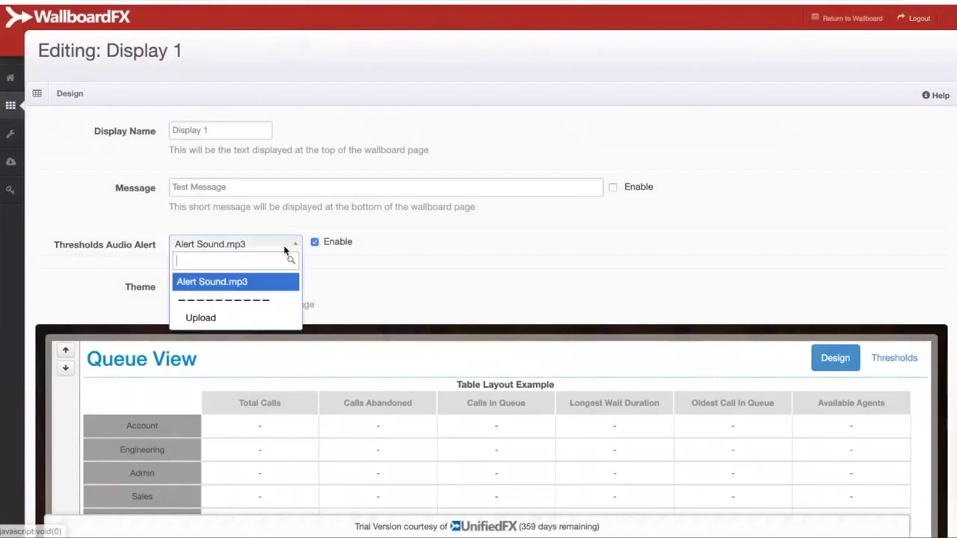
left_click(211, 320)
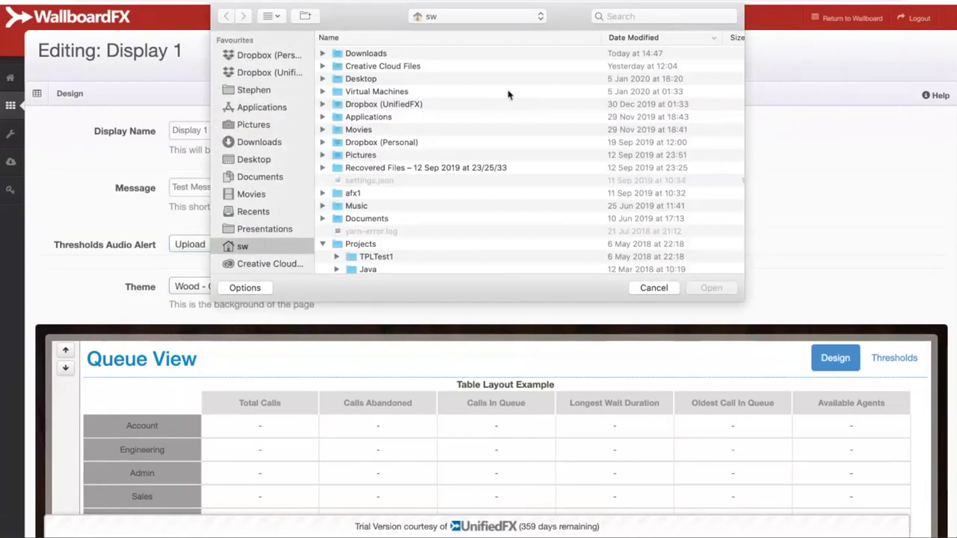
left_click(653, 288)
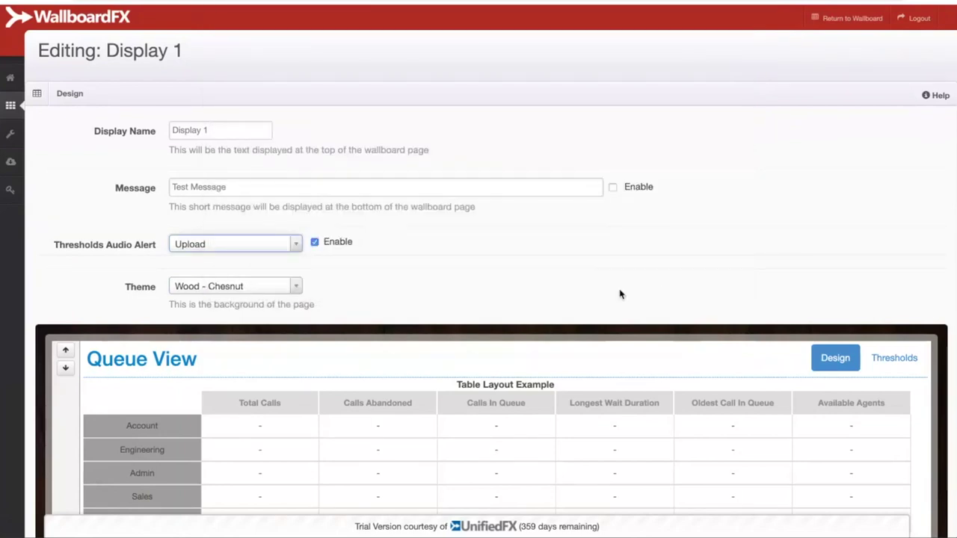
left_click(269, 244)
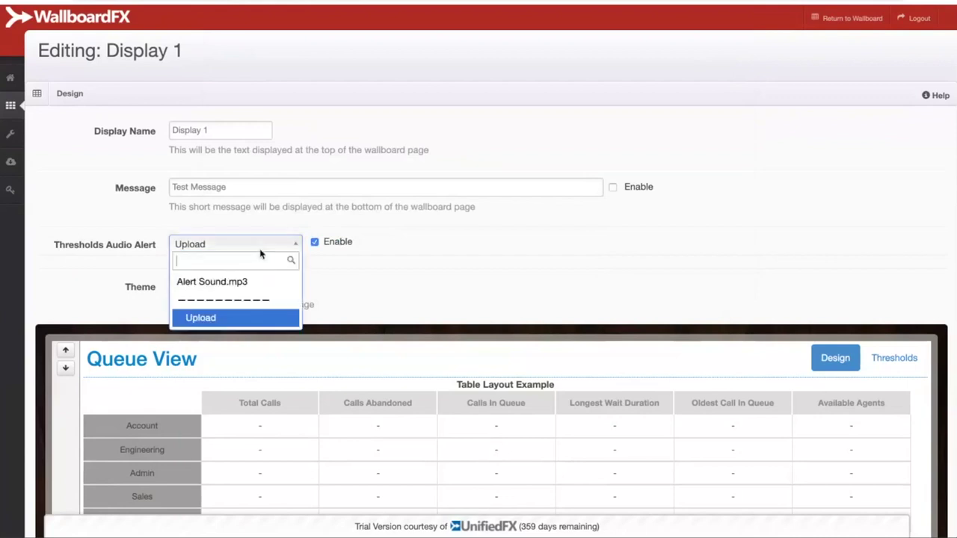
left_click(221, 284)
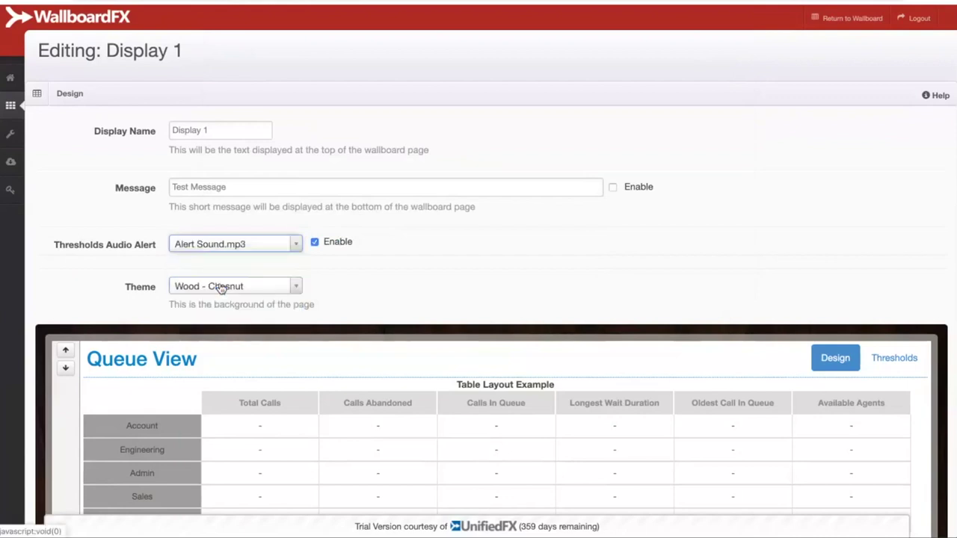
Save Display 1 with the thresholds audio alert enabled and return to the wallboard
left_click(316, 243)
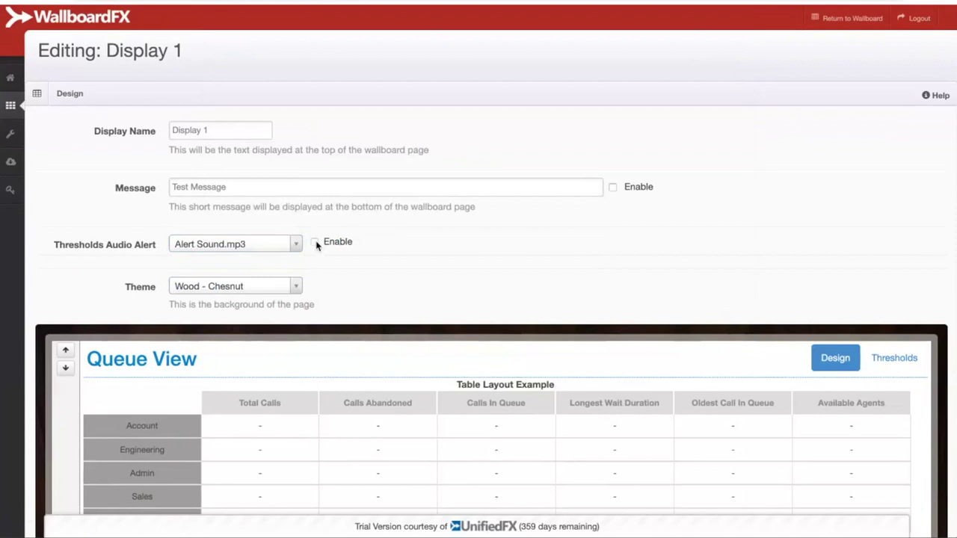
left_click(316, 243)
scroll(560, 220, "down", 6)
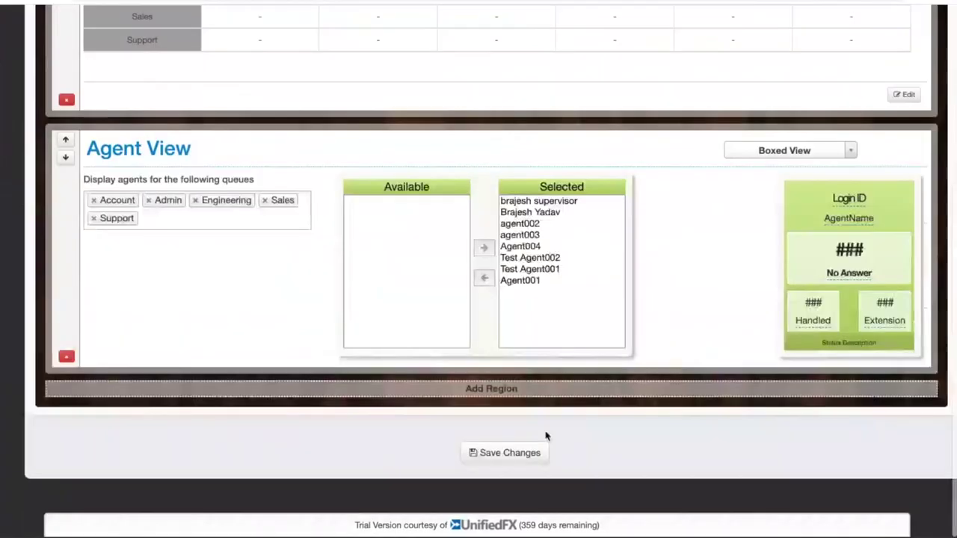
left_click(511, 454)
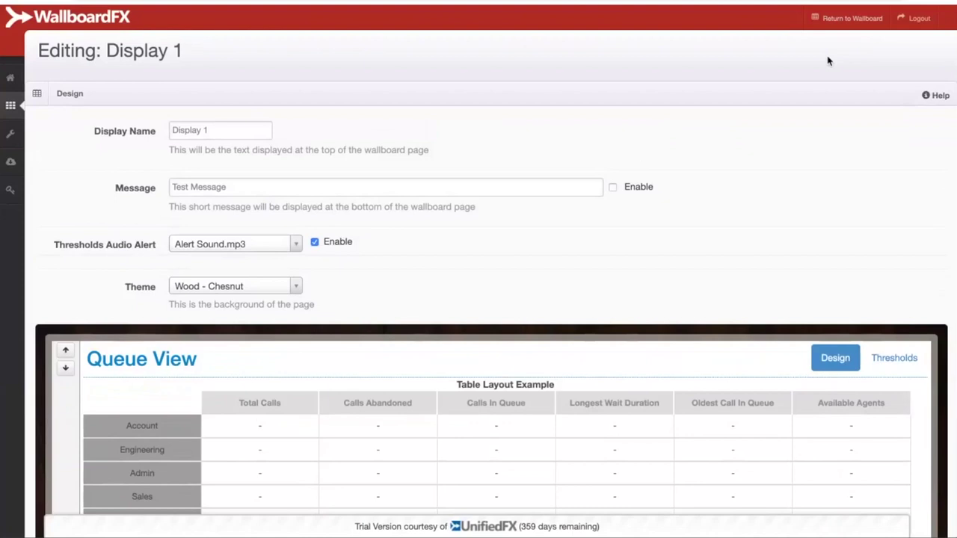
left_click(858, 19)
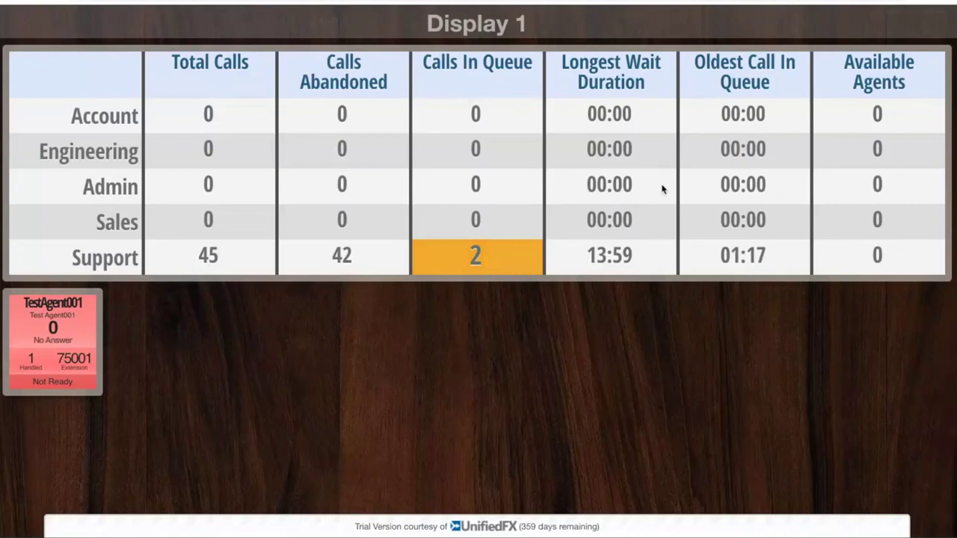
Reopen Display 1 for editing and examine the layout of its Queue View and Agent View regions
mouse_move(948, 49)
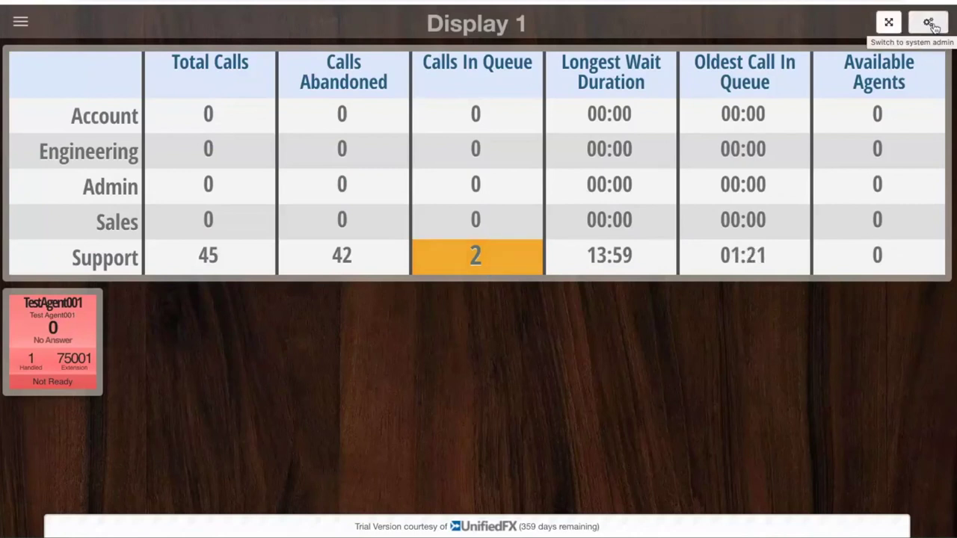
left_click(930, 23)
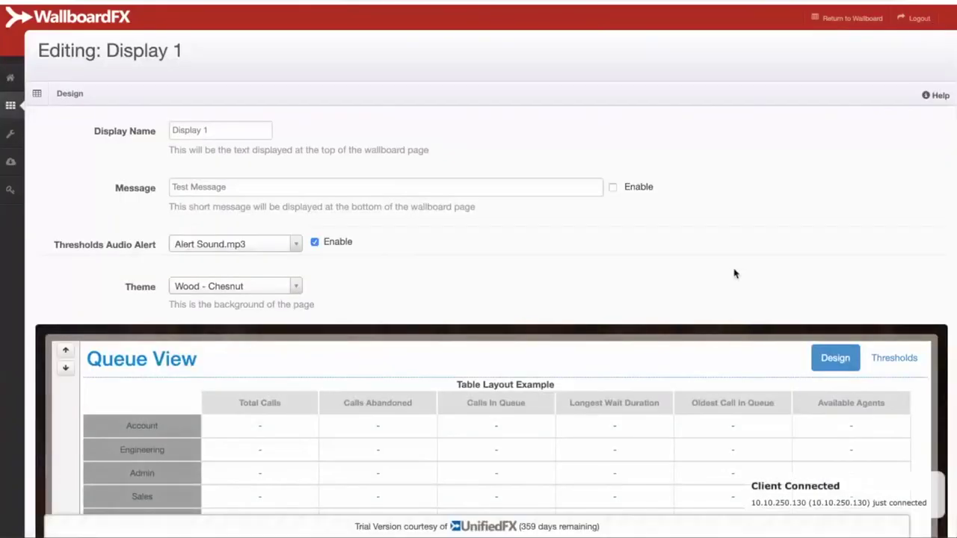
scroll(797, 216, "down", 9)
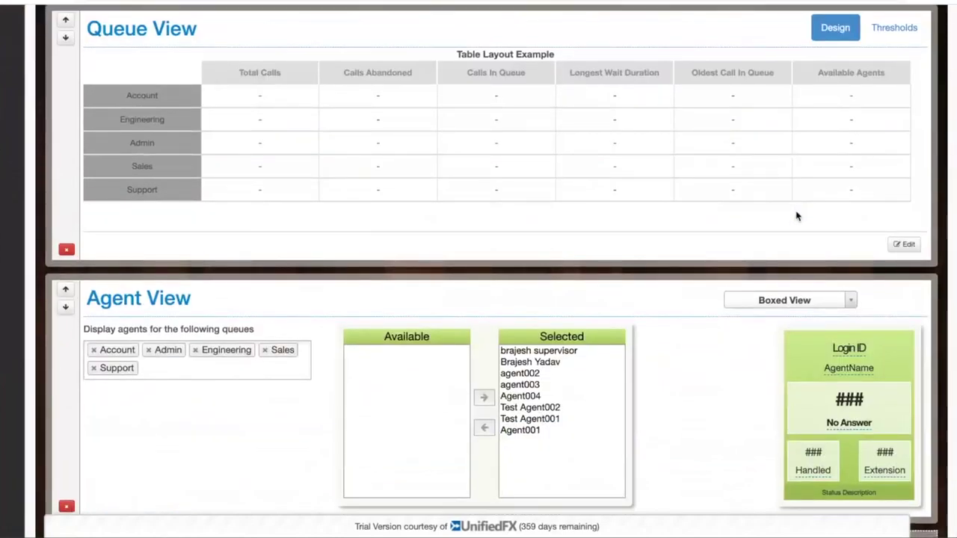
scroll(460, 193, "up", 2)
scroll(459, 193, "up", 1)
scroll(459, 193, "down", 2)
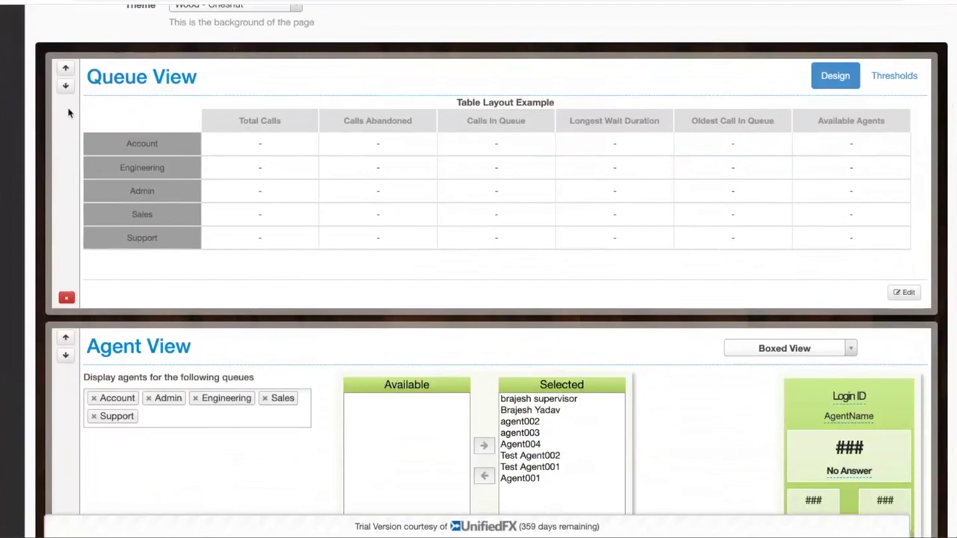
scroll(70, 112, "down", 3)
scroll(70, 112, "up", 2)
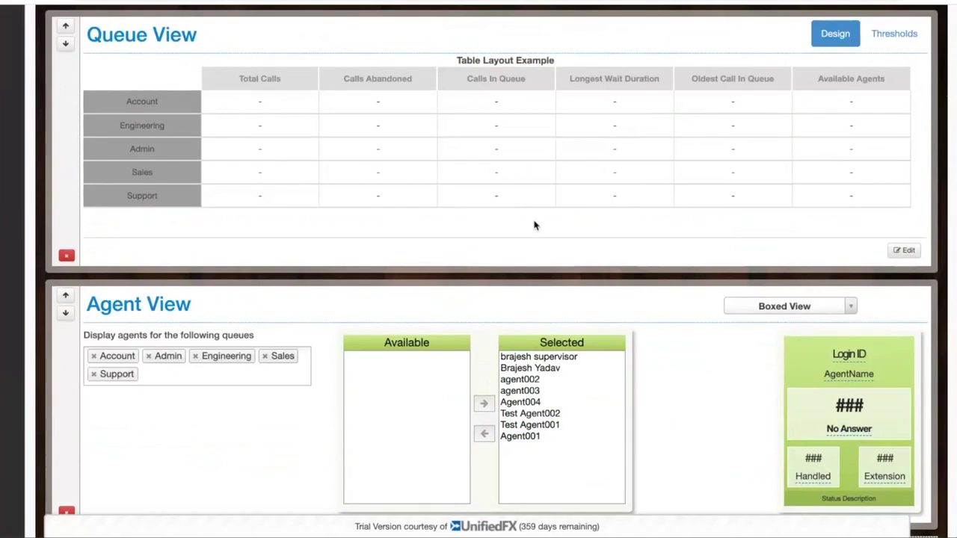
Open the Support queue's thresholds in the Queue View and examine the data parameters offered for a new threshold
left_click(908, 40)
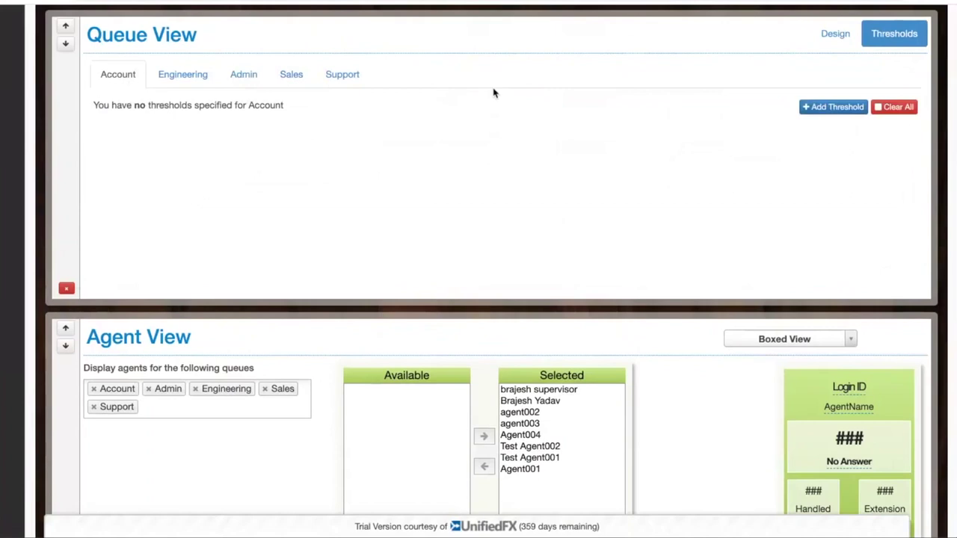
left_click(343, 76)
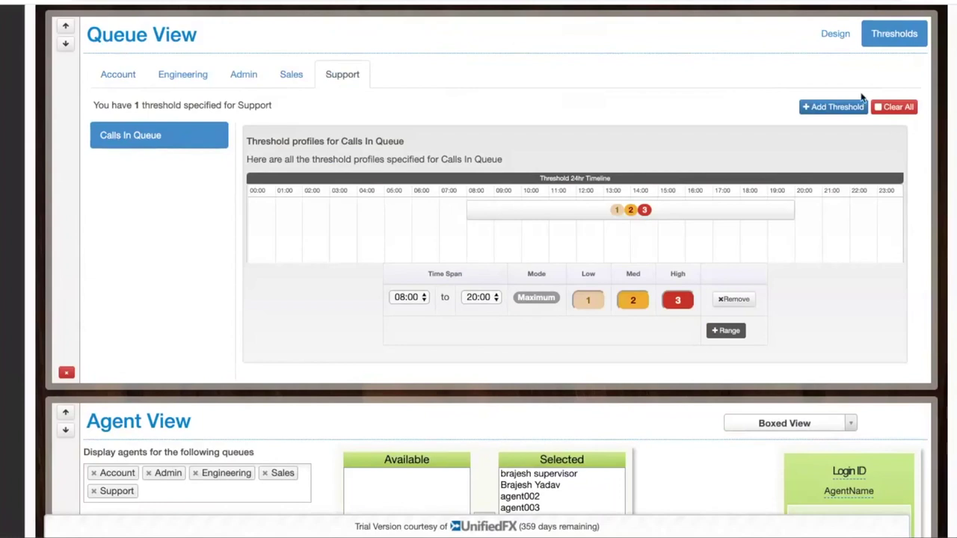
left_click(837, 107)
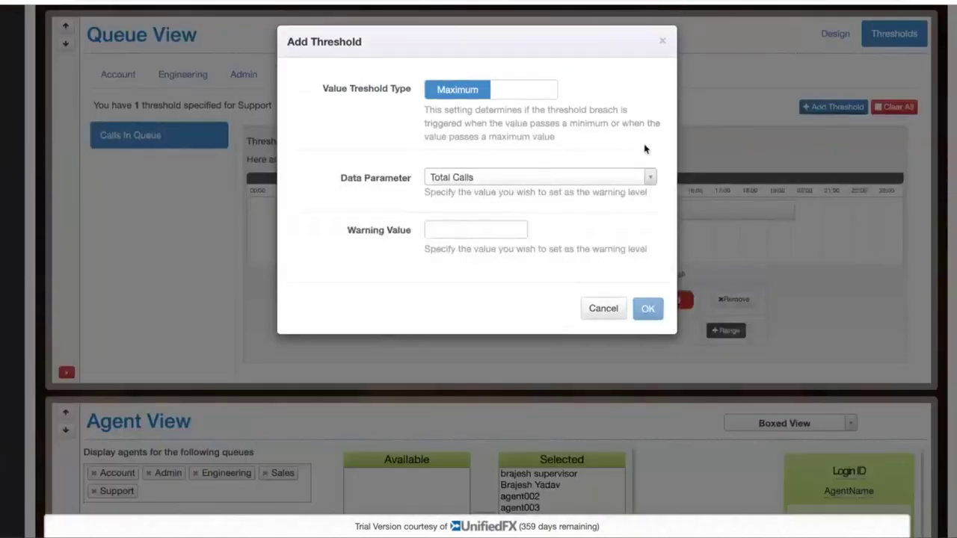
left_click(527, 180)
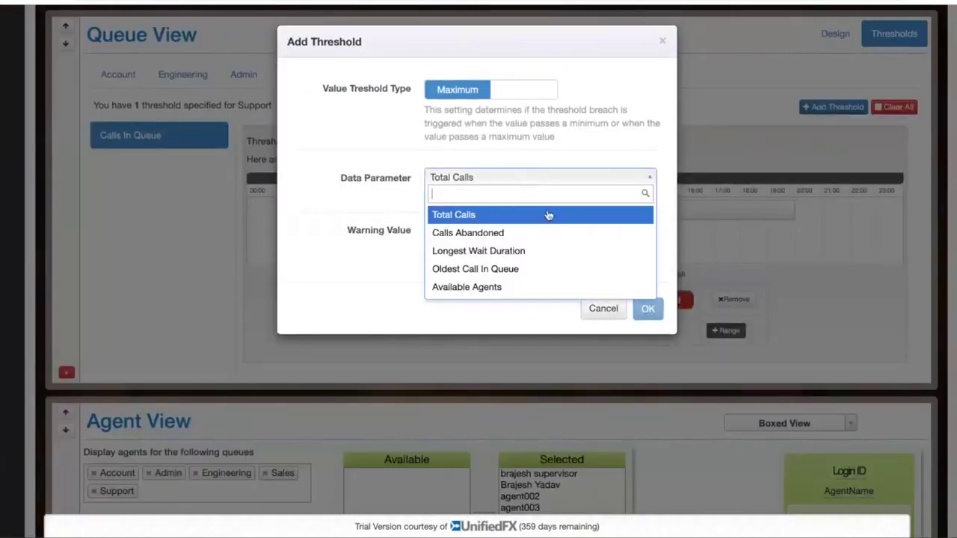
scroll(550, 234, "down", 2)
scroll(550, 233, "up", 2)
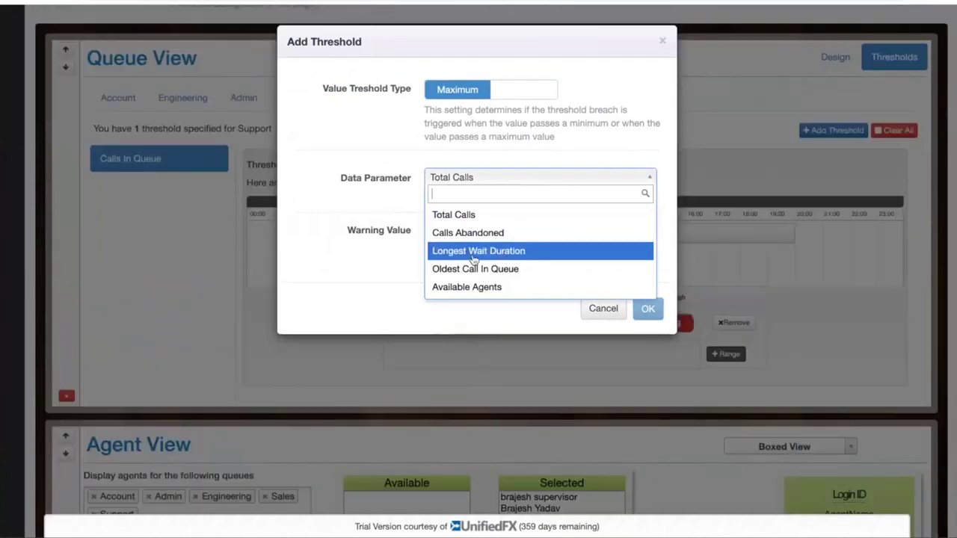
left_click(601, 317)
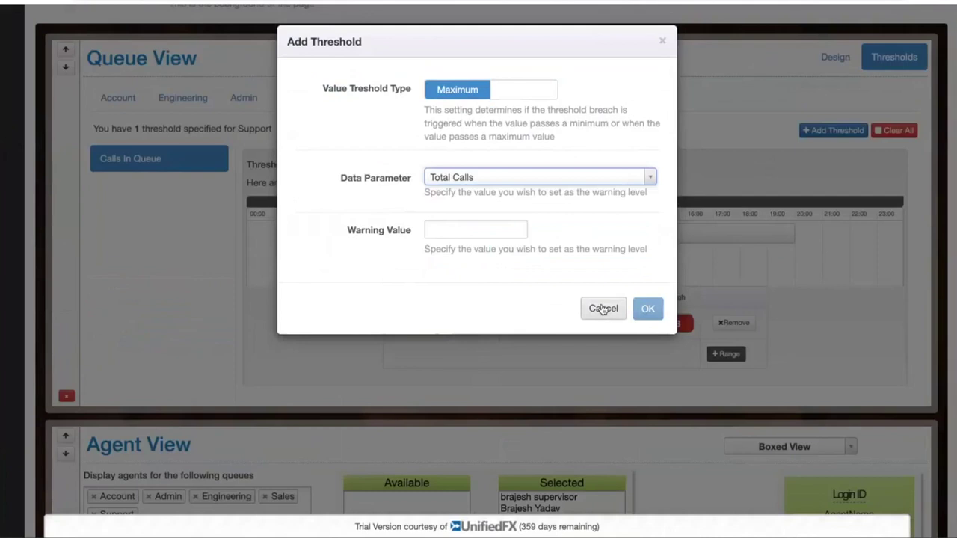
left_click(603, 309)
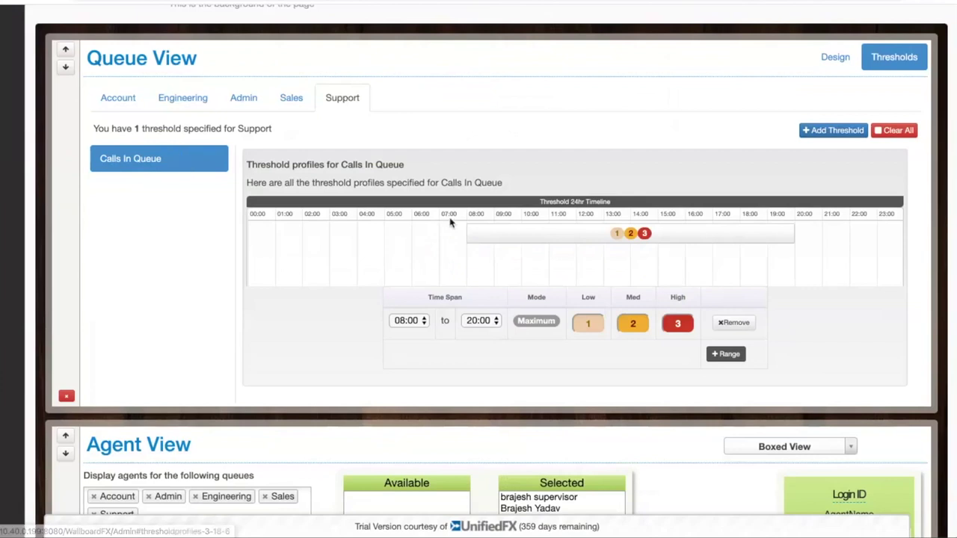
Extend the Support queue's Calls In Queue threshold profile on the 24-hour timeline so its time span starts at 02:00
left_click(520, 233)
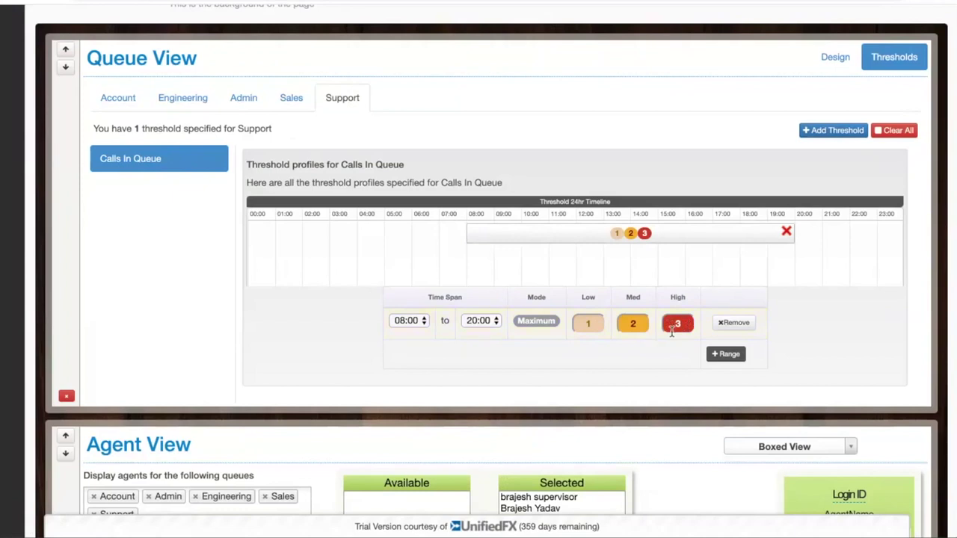
scroll(672, 332, "down", 5)
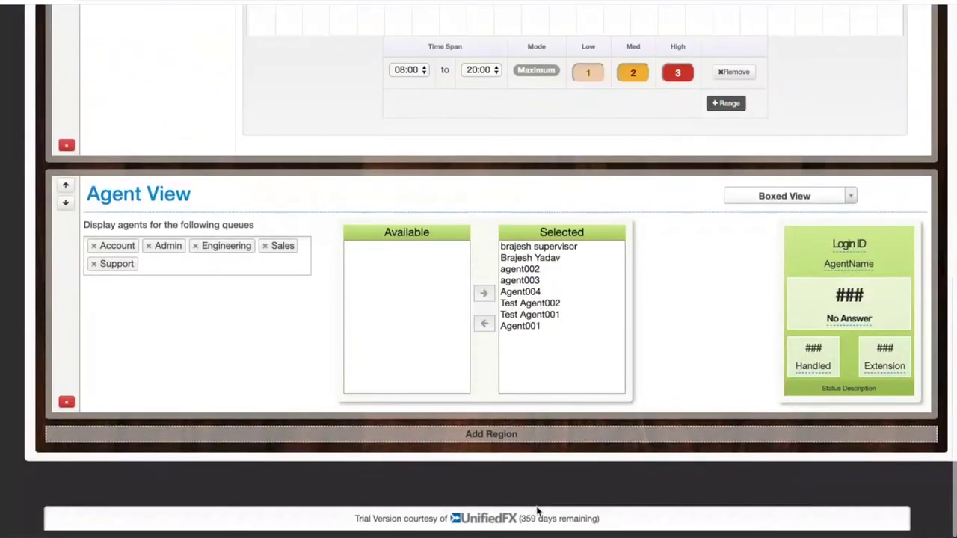
scroll(637, 358, "up", 3)
scroll(637, 358, "down", 3)
scroll(636, 312, "up", 3)
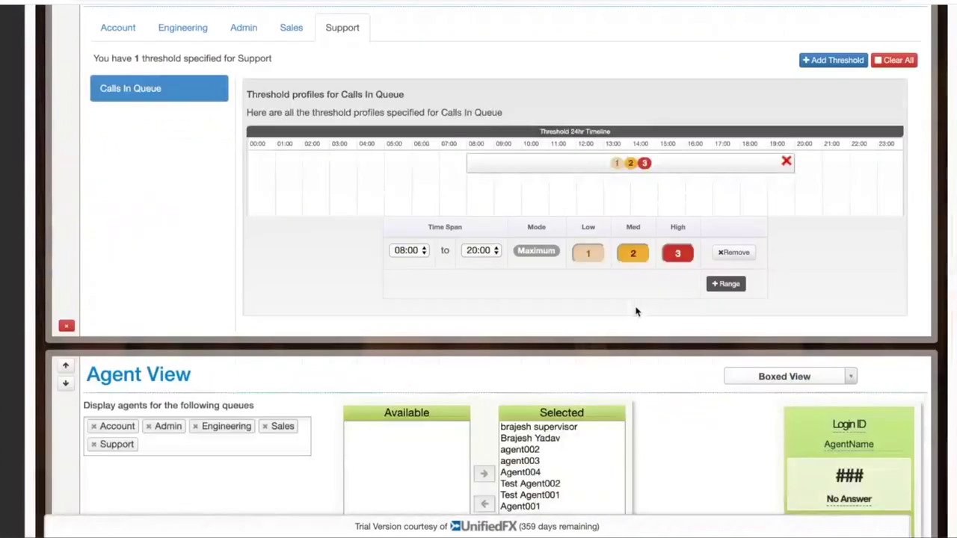
scroll(637, 312, "up", 1)
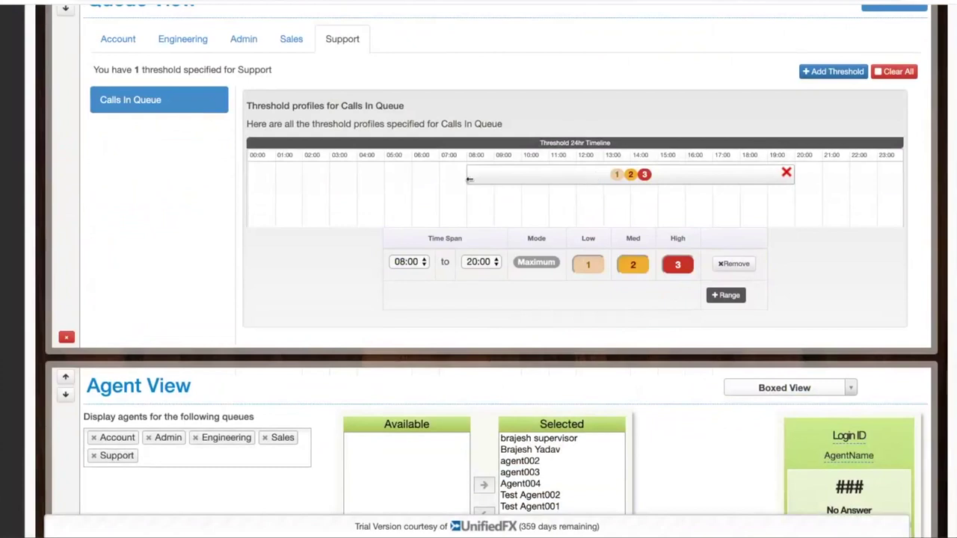
left_click_drag(503, 178, 304, 175)
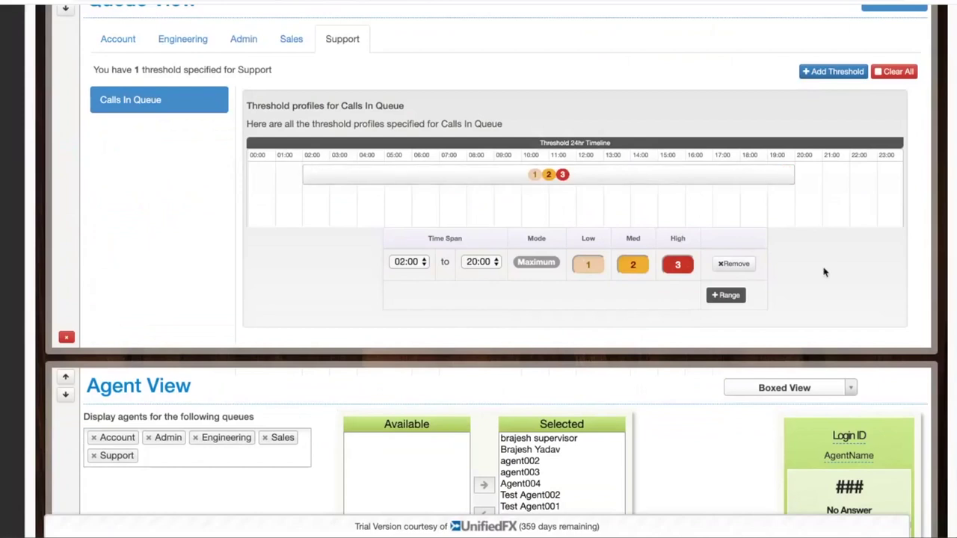
scroll(517, 454, "down", 3)
scroll(699, 239, "up", 3)
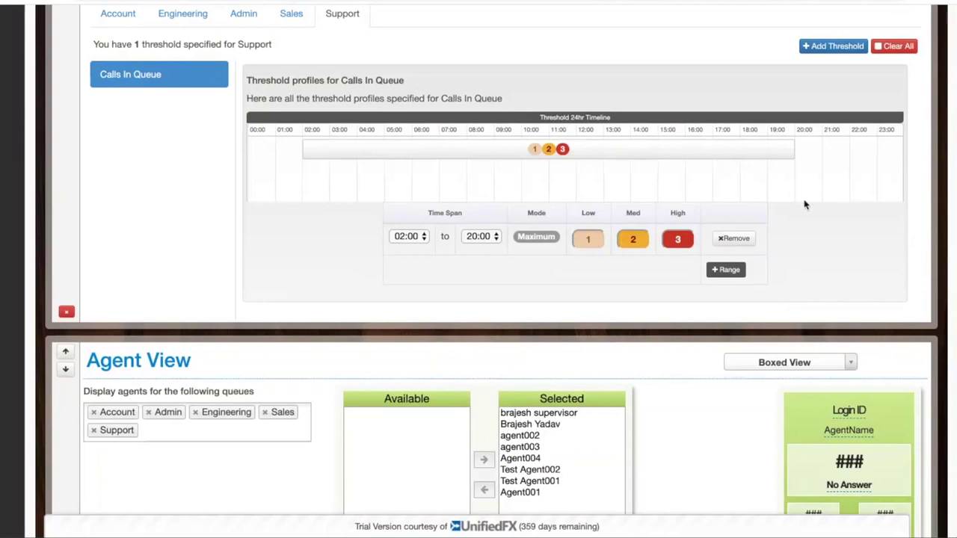
scroll(804, 204, "up", 3)
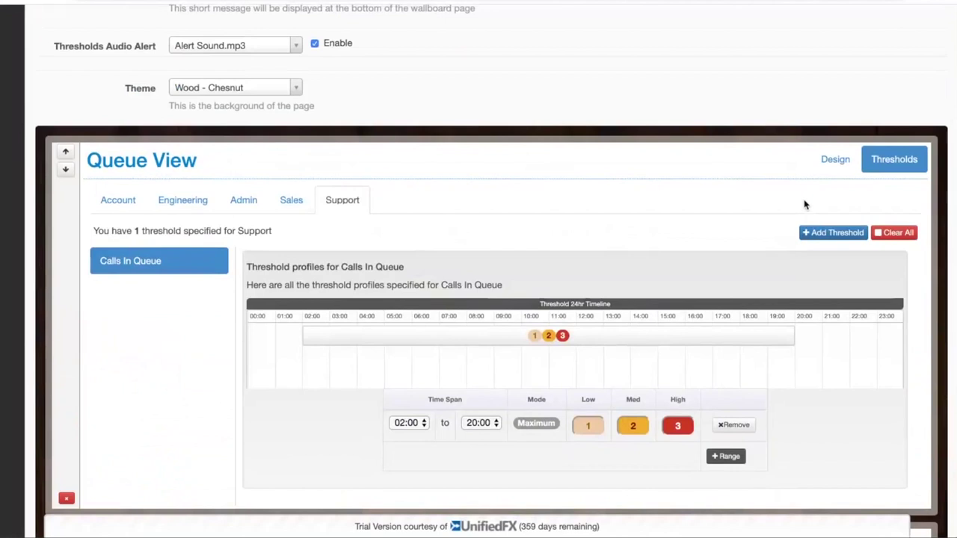
scroll(763, 88, "up", 3)
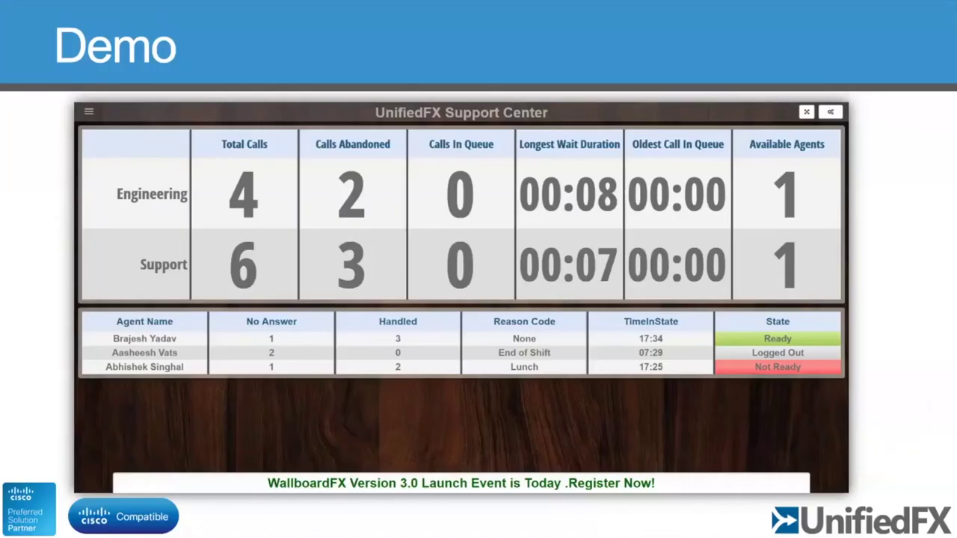
key("Right")
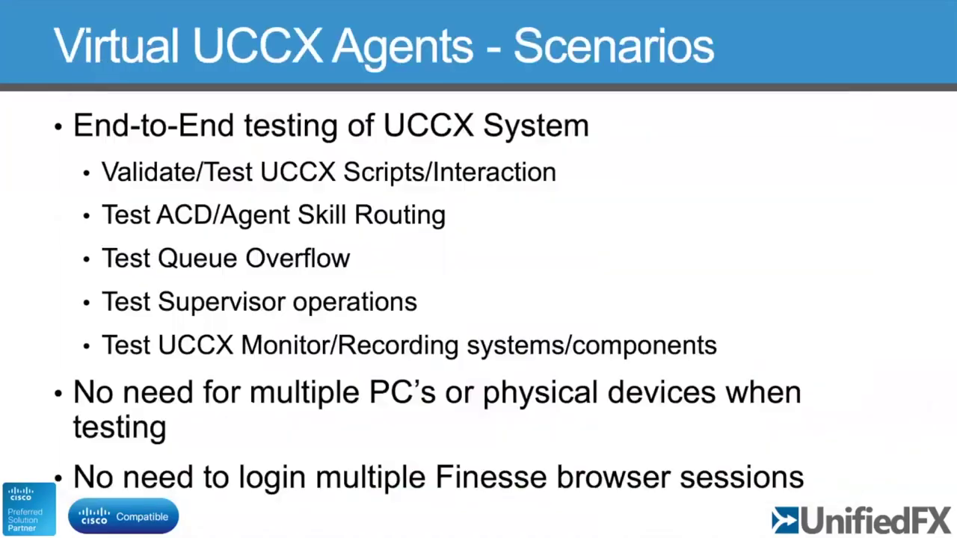